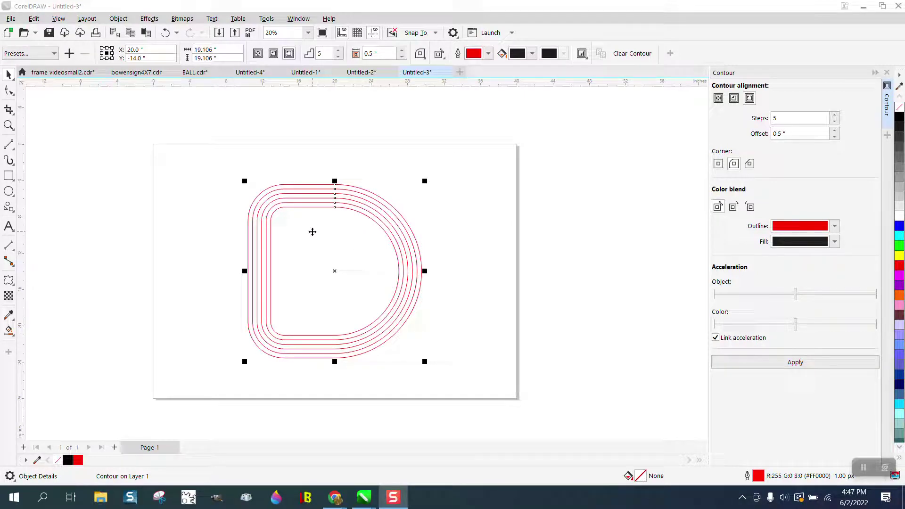
Step: Delete the contoured D shape to leave the page blank
{"action": "left_click", "coordinate": [323, 205]}
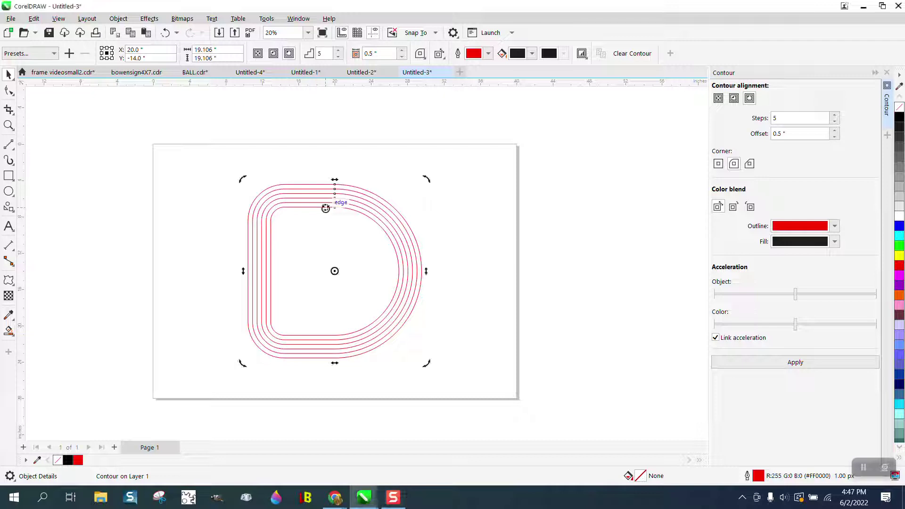
{"action": "key", "text": "Delete"}
{"action": "left_click", "coordinate": [9, 176]}
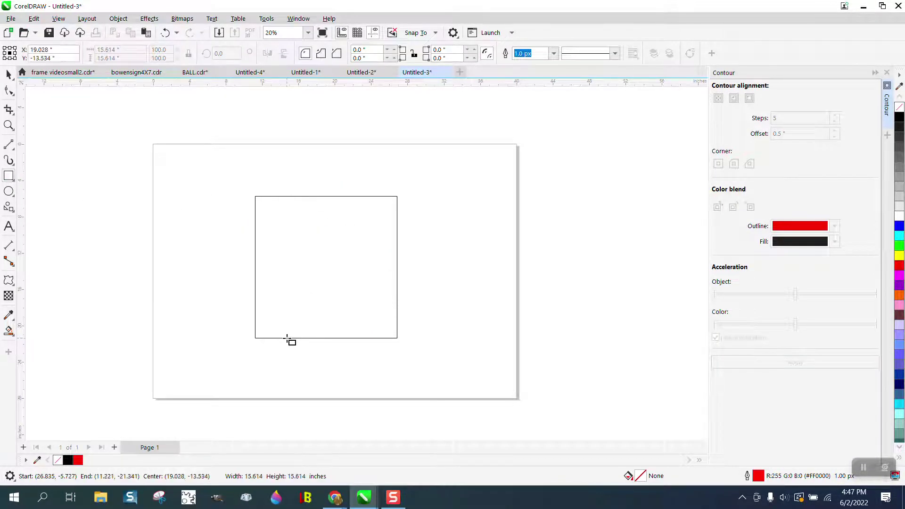
Step: Draw a square and centre it on the page
{"action": "left_click_drag", "start_coordinate": [398, 197], "coordinate": [255, 340]}
{"action": "key", "text": "p"}
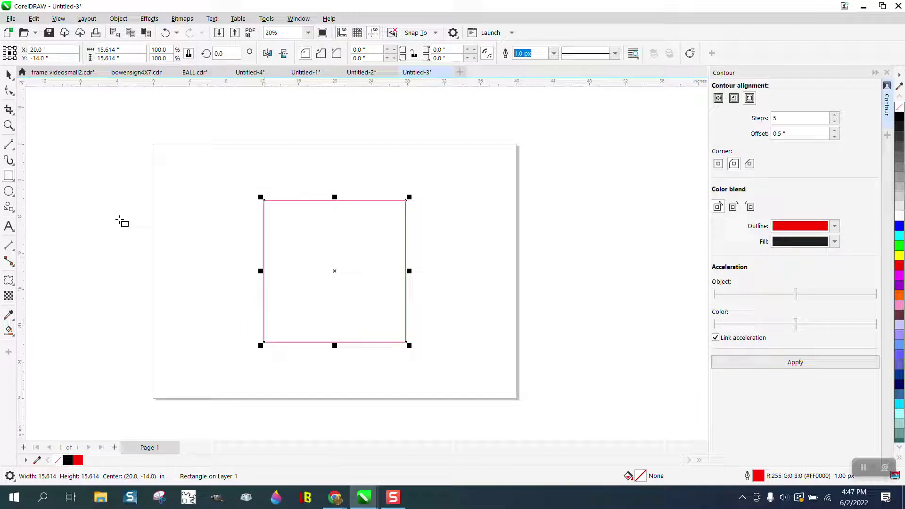
Step: Try rounding the square's four corners, then undo back to sharp corners
{"action": "left_click", "coordinate": [9, 91]}
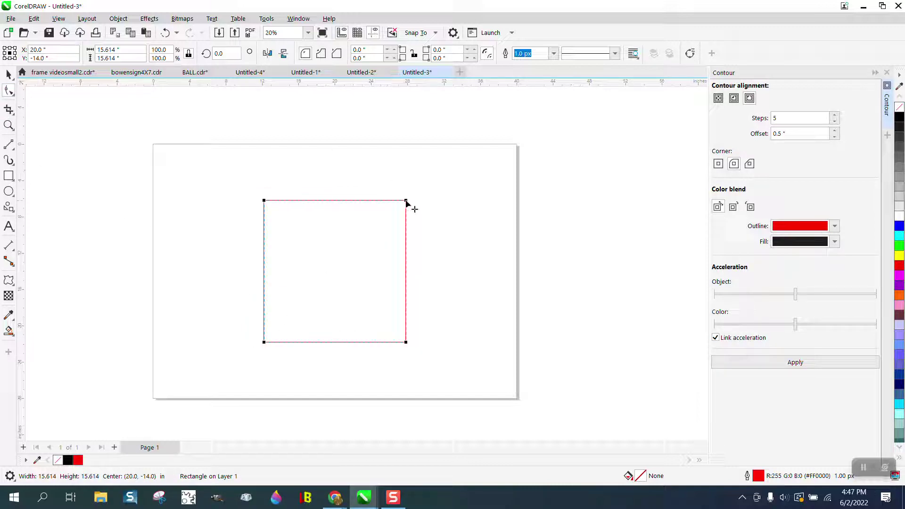
{"action": "left_click_drag", "start_coordinate": [406, 204], "coordinate": [378, 203]}
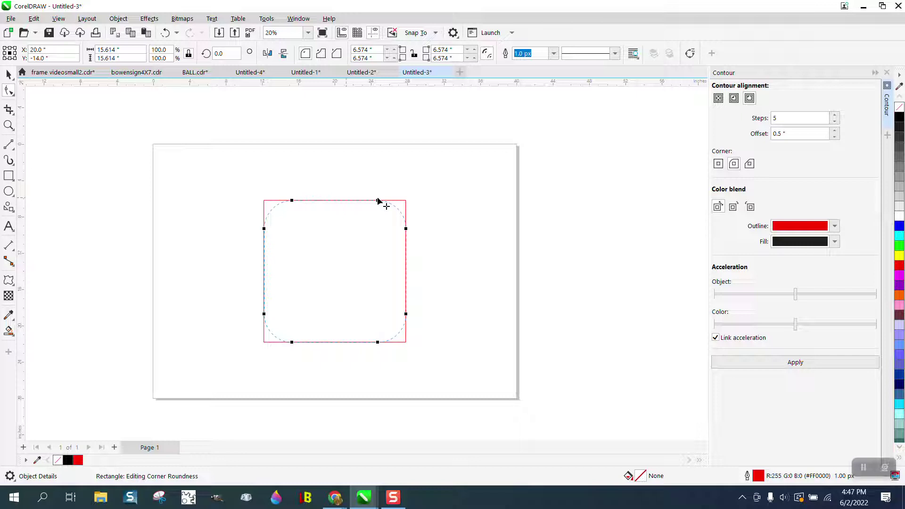
{"action": "left_click_drag", "start_coordinate": [378, 203], "coordinate": [381, 202]}
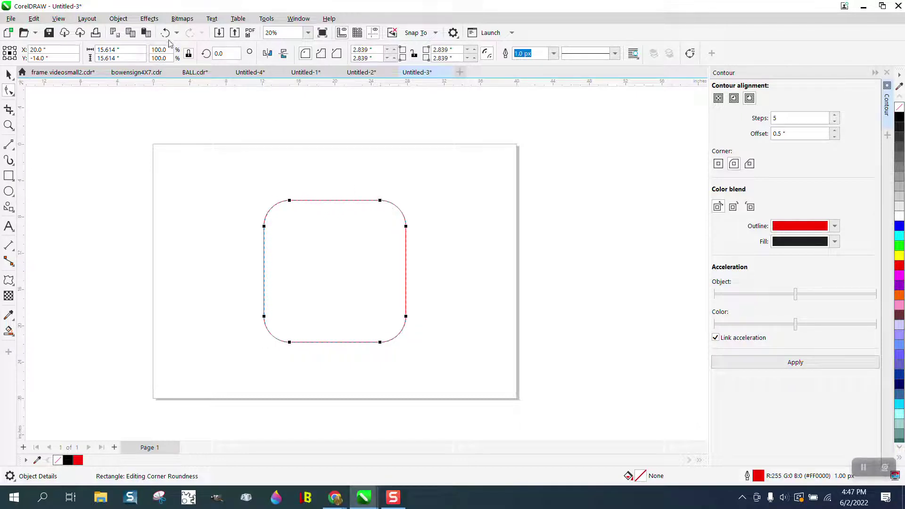
{"action": "left_click", "coordinate": [165, 32]}
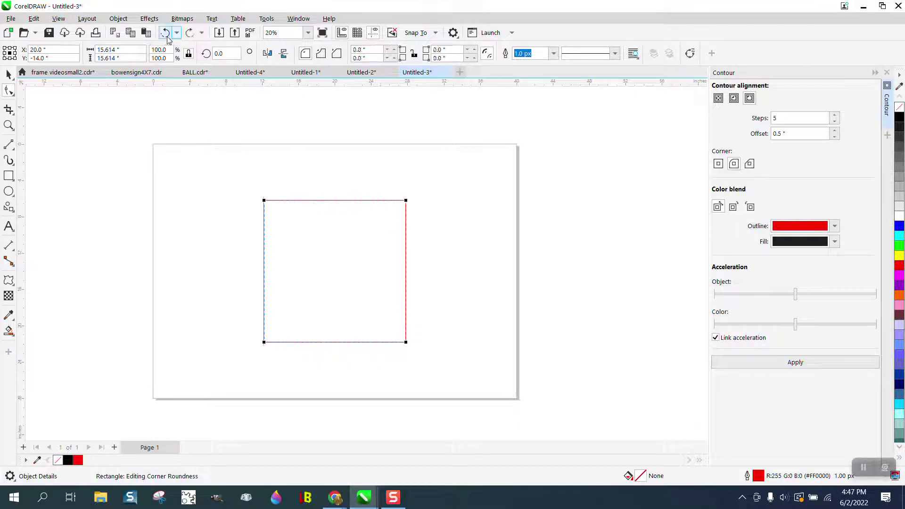
Step: Unlock corner editing and give the right corners a 6-inch radius
{"action": "left_click", "coordinate": [415, 60]}
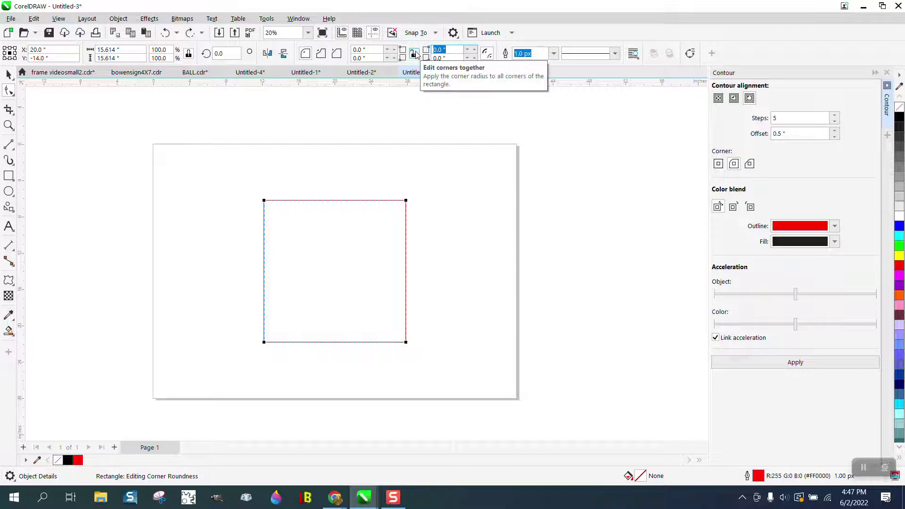
{"action": "type", "text": "6"}
{"action": "left_click", "coordinate": [429, 61]}
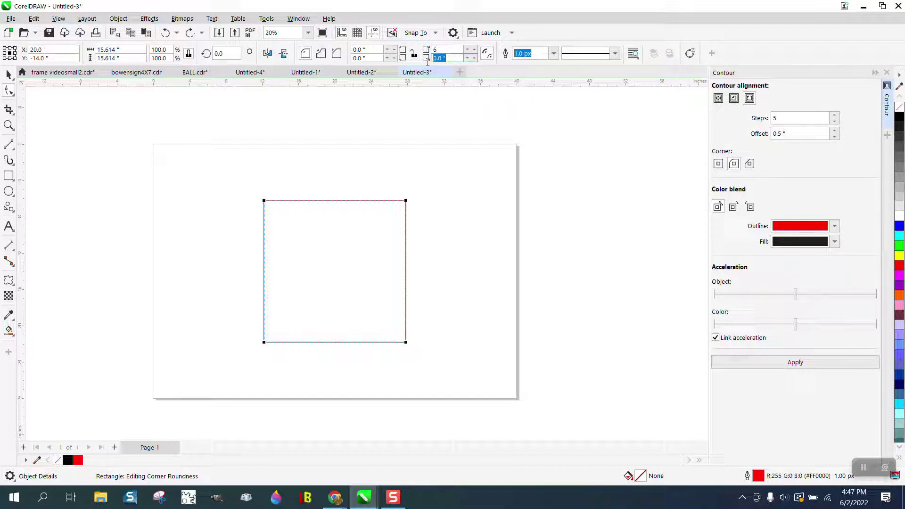
{"action": "type", "text": "6"}
{"action": "key", "text": "Return"}
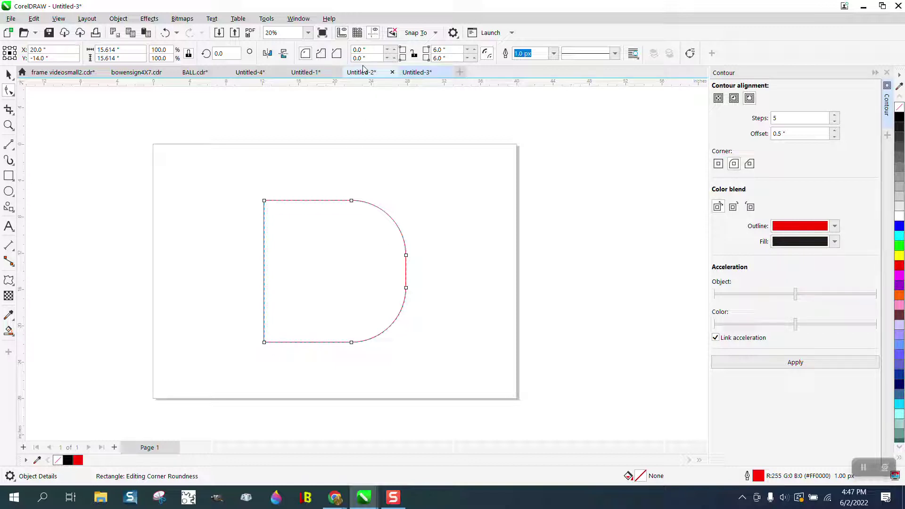
Step: Try a 2-inch radius on the left corners, then undo it
{"action": "left_click", "coordinate": [363, 50]}
{"action": "type", "text": "2"}
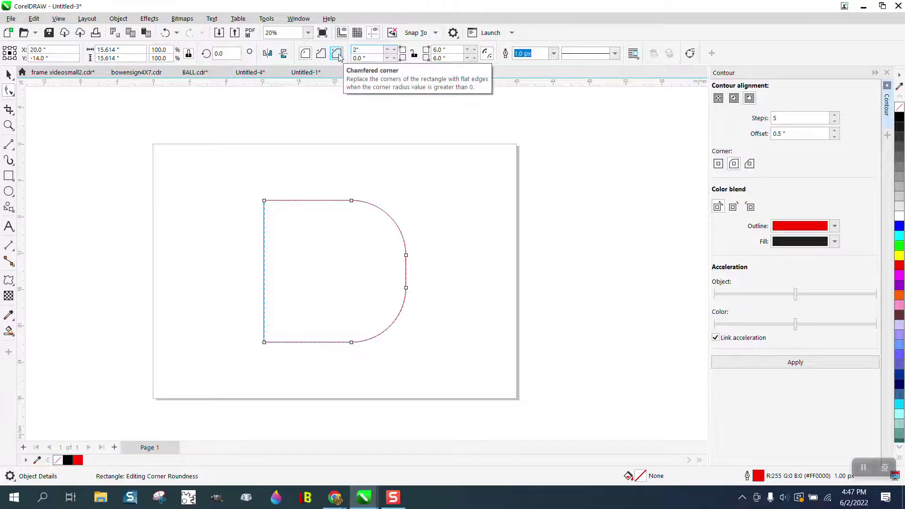
{"action": "key", "text": "Return"}
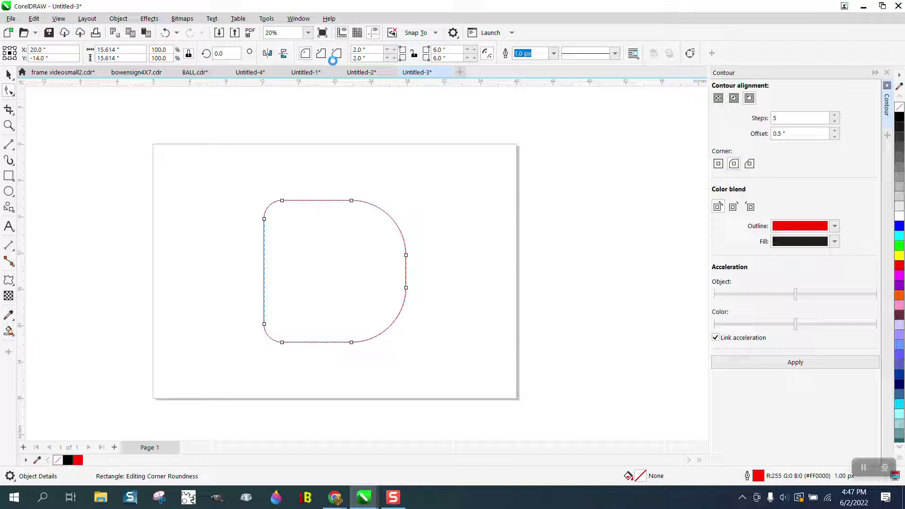
{"action": "left_click", "coordinate": [165, 33]}
Step: Undo the typed right corners and round them into a large curve instead
{"action": "left_click", "coordinate": [165, 33]}
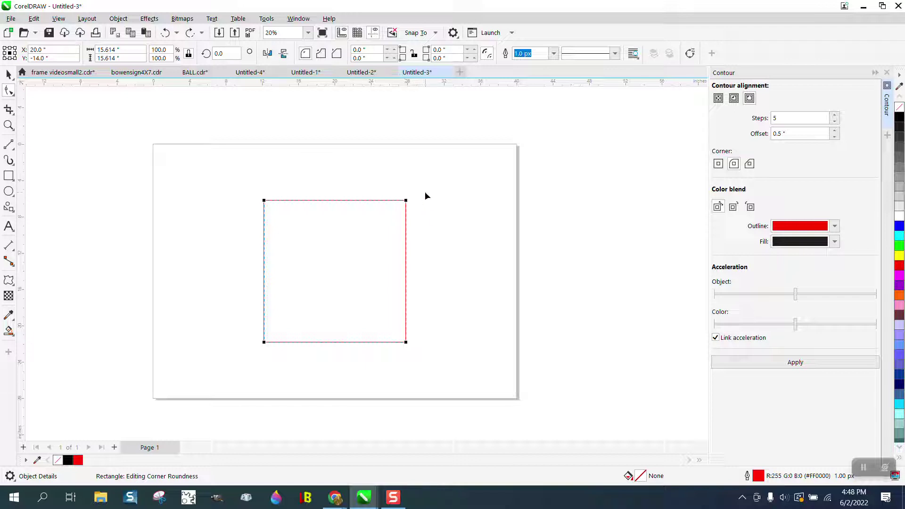
{"action": "left_click", "coordinate": [406, 202]}
{"action": "mouse_move", "coordinate": [407, 344]}
{"action": "left_mouse_down"}
{"action": "mouse_move", "coordinate": [412, 273]}
{"action": "mouse_move", "coordinate": [305, 267]}
{"action": "left_mouse_up"}
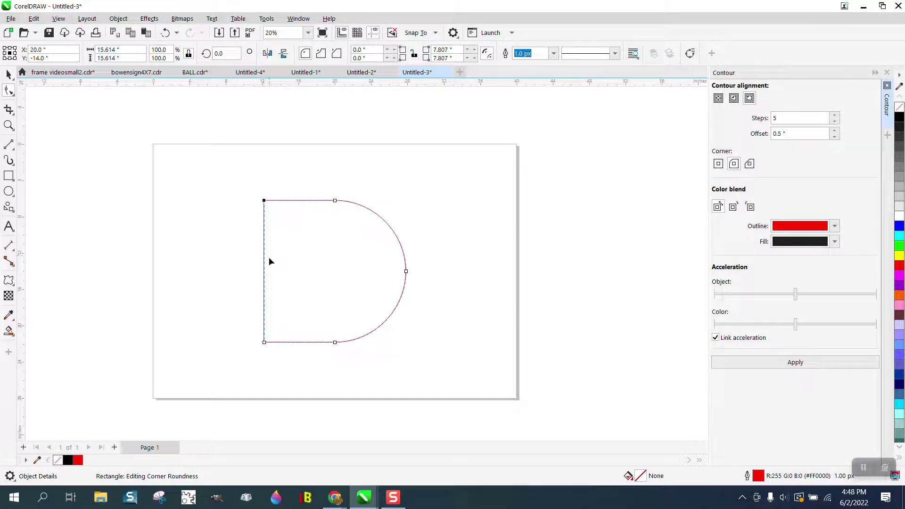
Step: Give the left corners a small rounding and select the whole shape
{"action": "mouse_move", "coordinate": [265, 341]}
{"action": "left_mouse_down"}
{"action": "mouse_move", "coordinate": [264, 306]}
{"action": "mouse_move", "coordinate": [264, 317]}
{"action": "left_mouse_up"}
{"action": "left_click_drag", "start_coordinate": [263, 317], "coordinate": [264, 322]}
{"action": "left_click", "coordinate": [9, 75]}
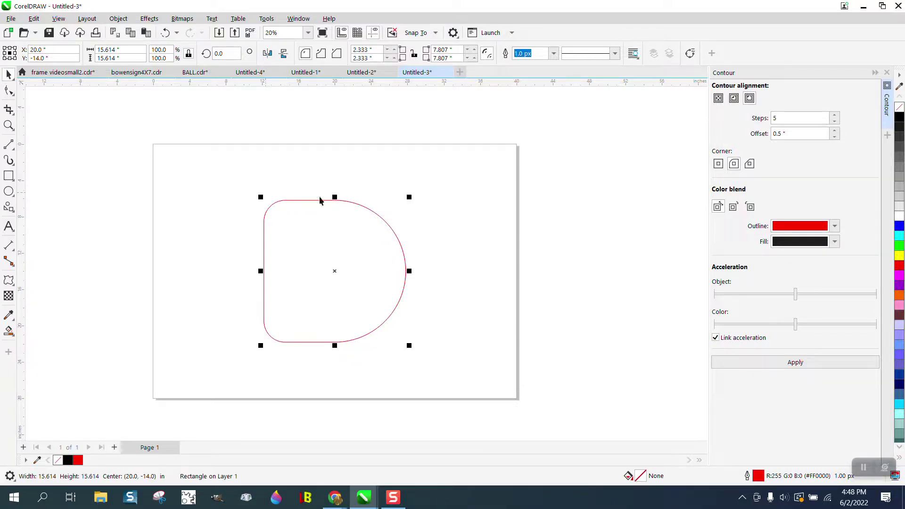